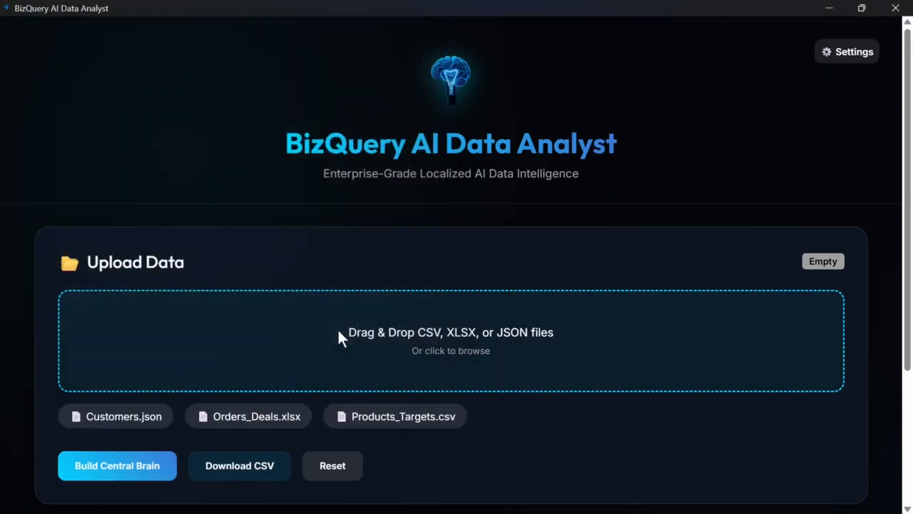
- Build the central brain from Customers.json, Orders_Deals.xlsx and Products_Targets.csv
click(118, 471)
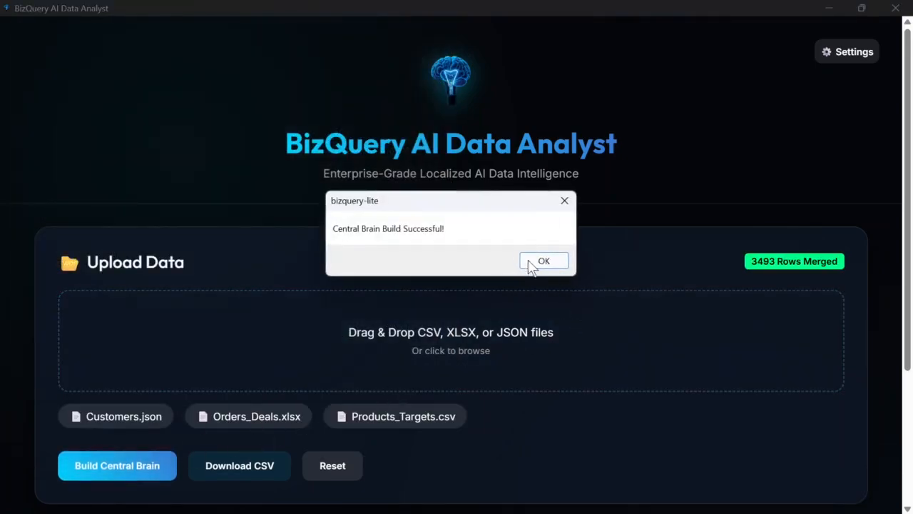
click(540, 259)
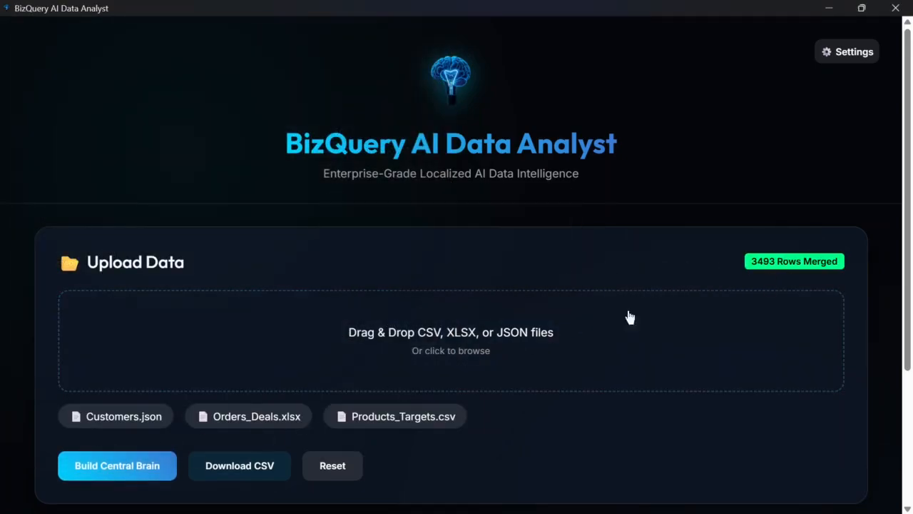
- Analyze Q1 2026 EMEA hardware revenue per sales representative, excluding churned customers, with revenue defined as quantity × unit_price × (1 - discount_percent)
scroll(499, 463, down, 3)
click(399, 427)
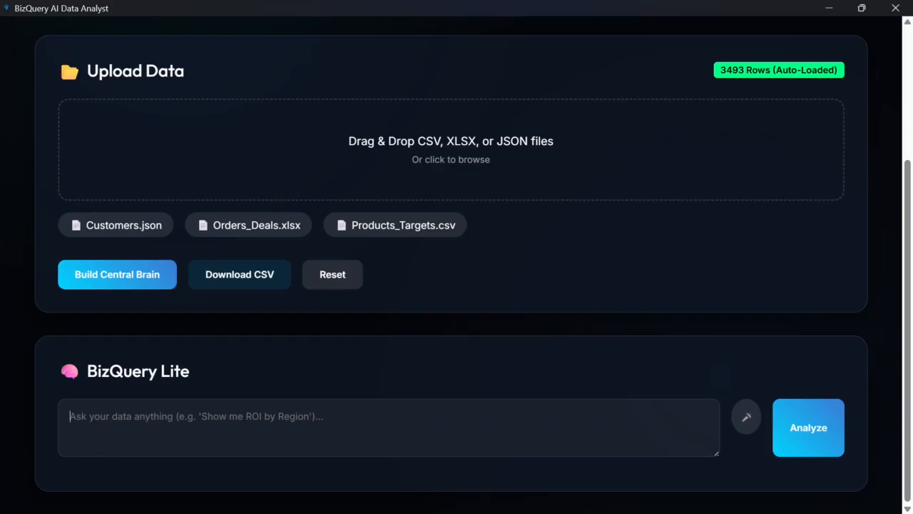
text(What is the total revenue generated by each sales representative in the EMEA region for hardware products ordered in Q1 2026 (January–March 2026), excluding all orders from churned customers? (Revenue = quantity × unit_price × (1 - discount_percent)))
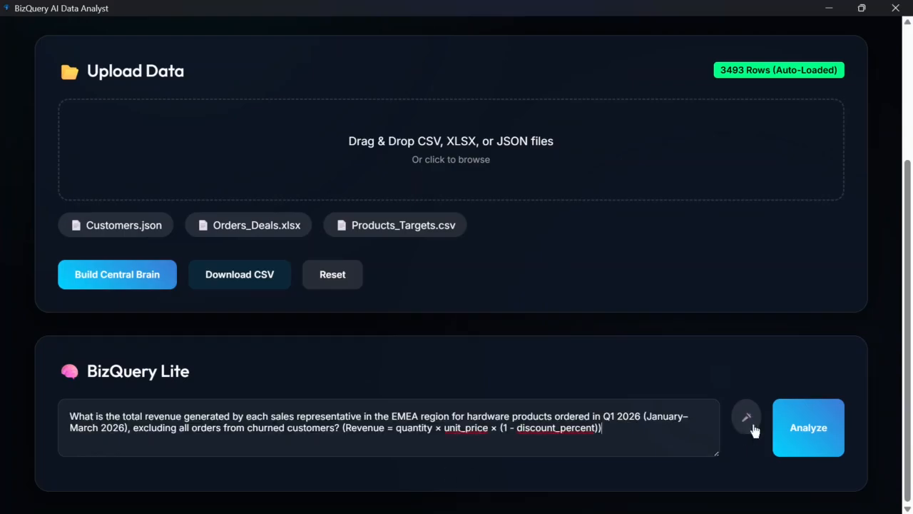
click(811, 432)
scroll(897, 263, down, 2)
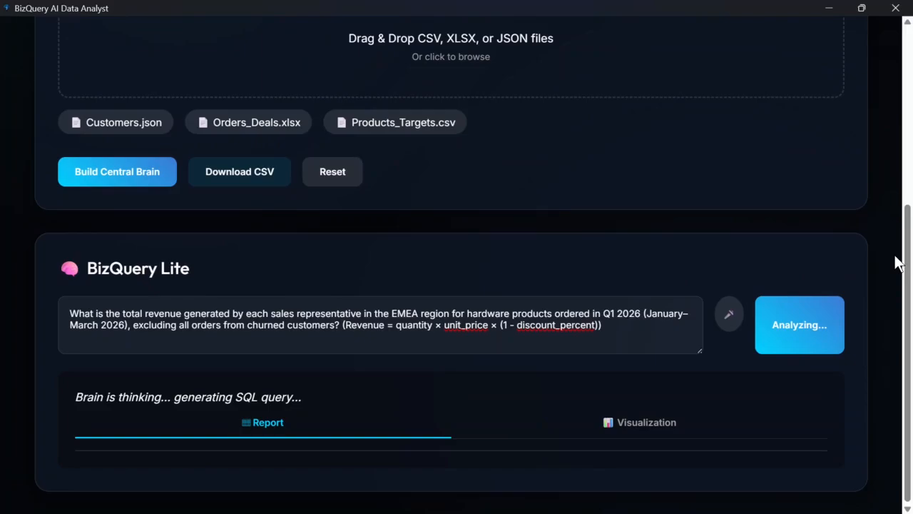
- Review the generated SQL, audit logic summary and report table, and show the query results as a chart
scroll(664, 365, down, 3)
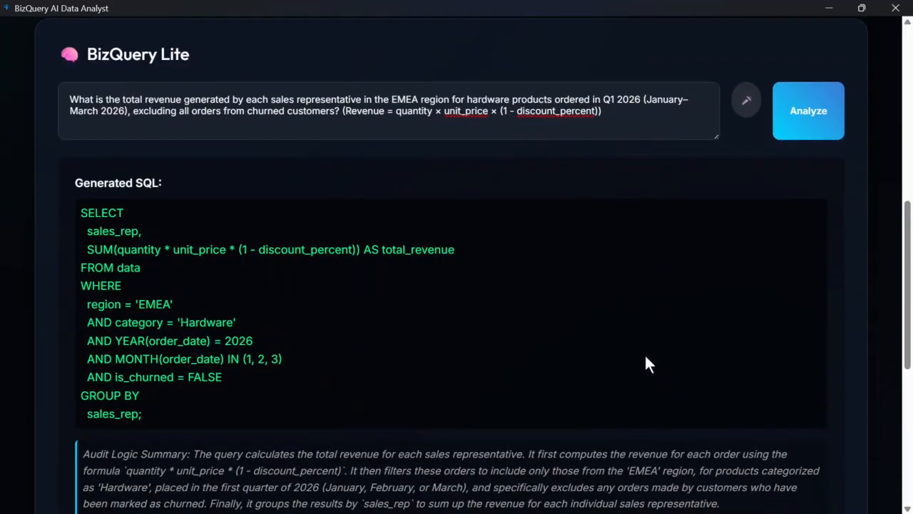
scroll(637, 349, down, 3)
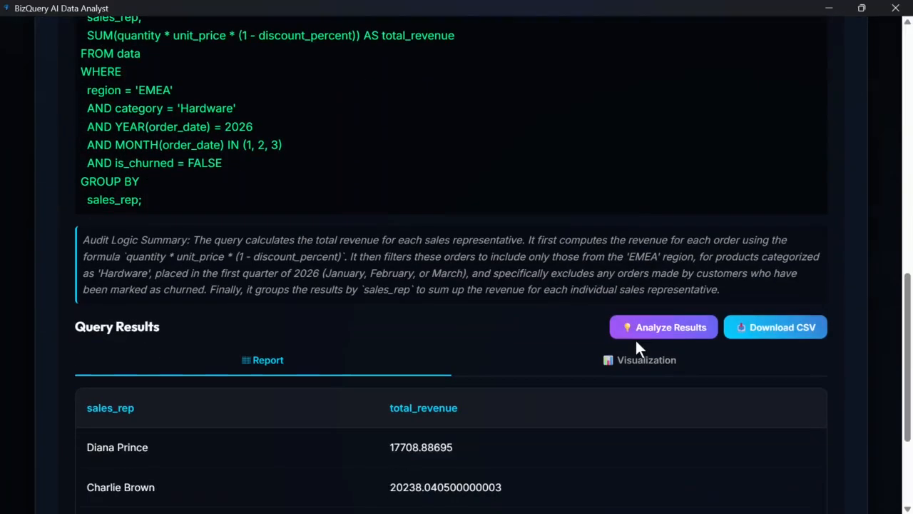
scroll(479, 324, down, 2)
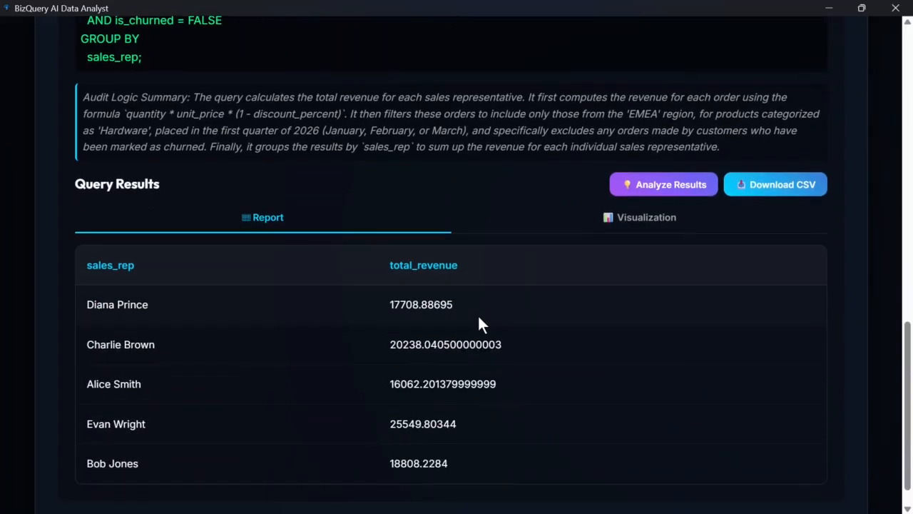
click(658, 226)
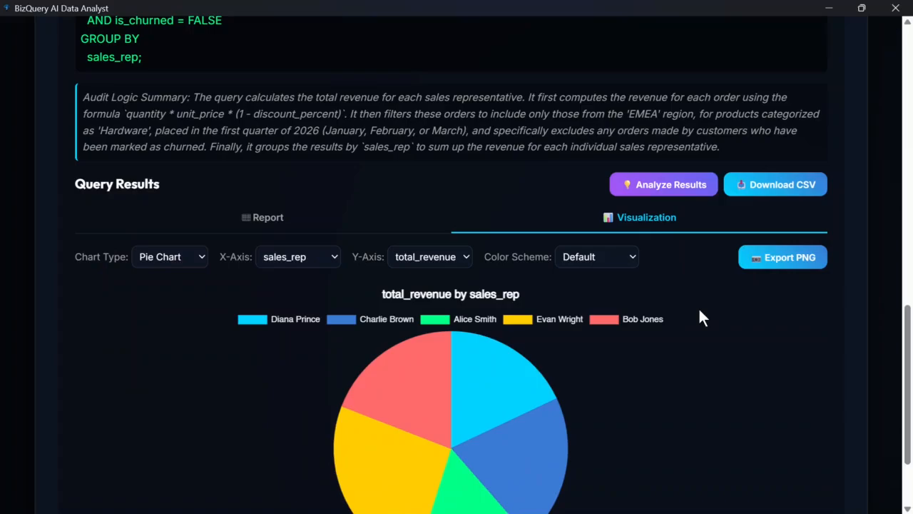
scroll(699, 316, down, 1)
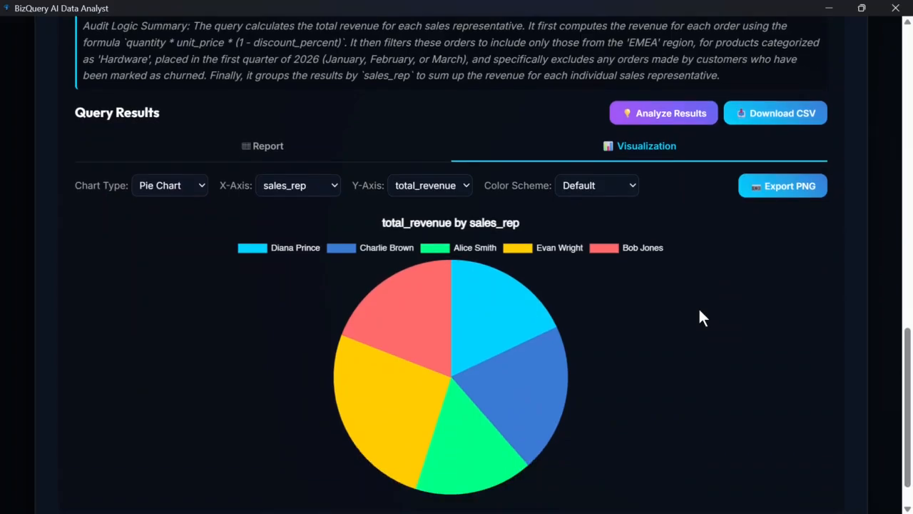
- Run a deep analysis of the query results and read through its statistics, observations and outliers
click(670, 117)
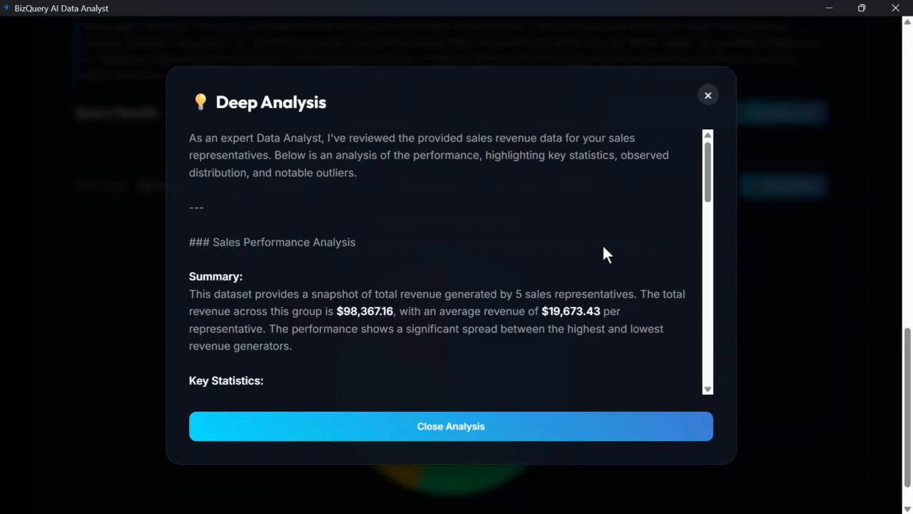
scroll(604, 248, down, 3)
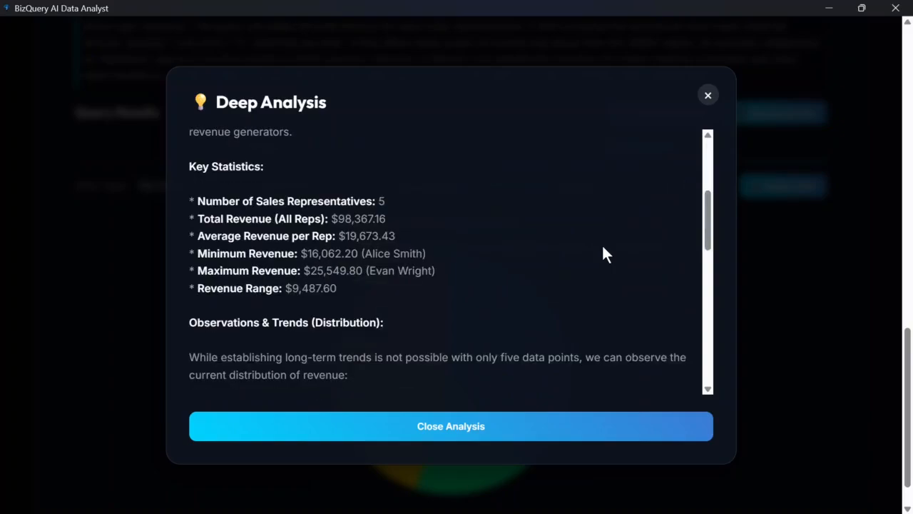
scroll(602, 247, down, 3)
scroll(603, 254, down, 3)
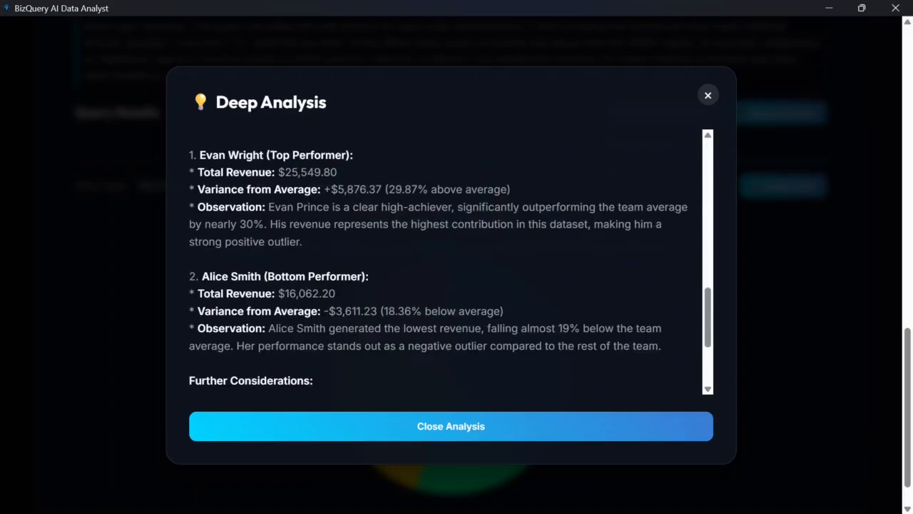
scroll(603, 254, down, 3)
scroll(603, 255, down, 3)
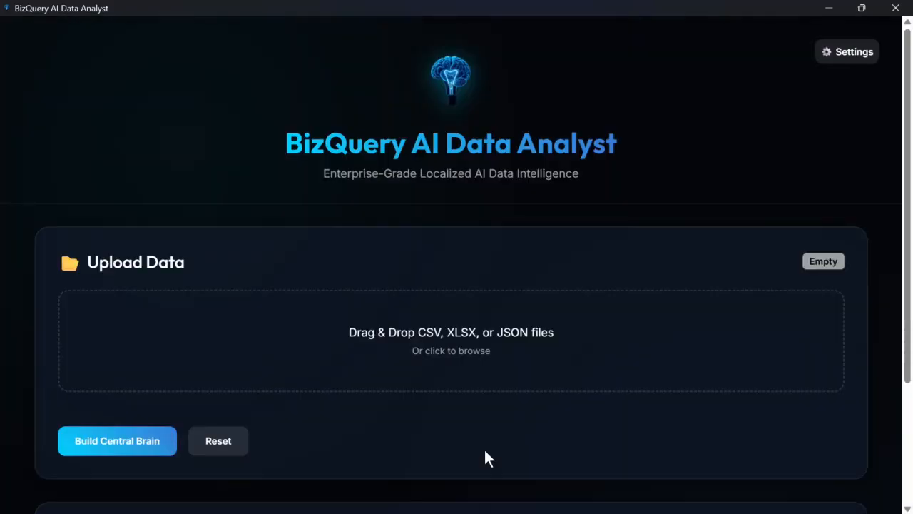
- Inspect the AI connection settings and the available API formats, leaving the configuration as it is
click(851, 61)
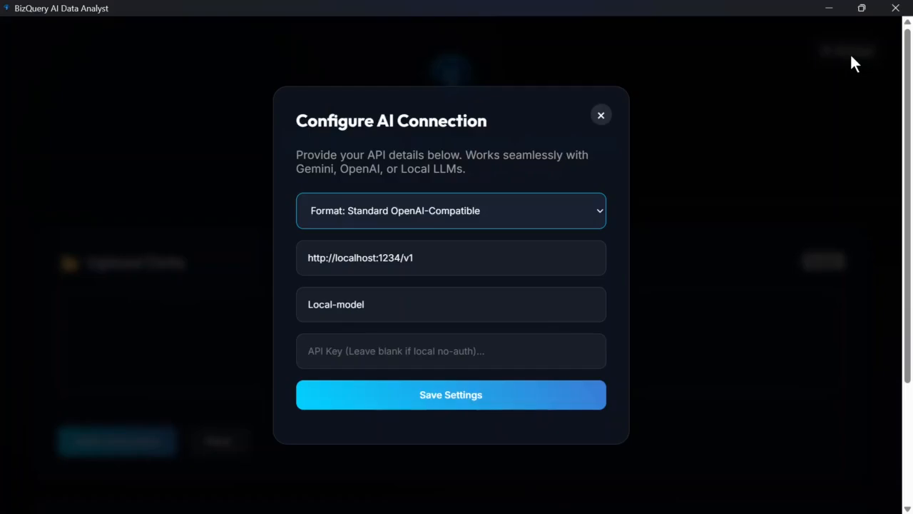
click(597, 214)
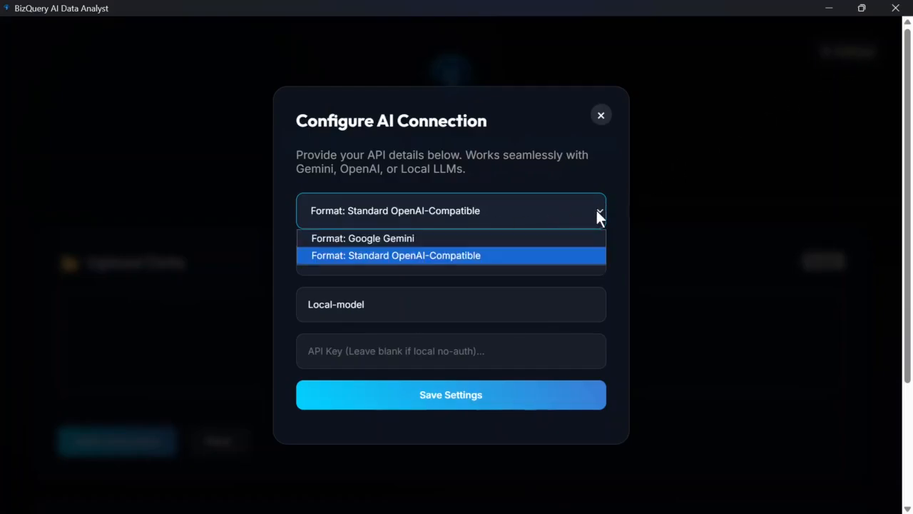
click(596, 210)
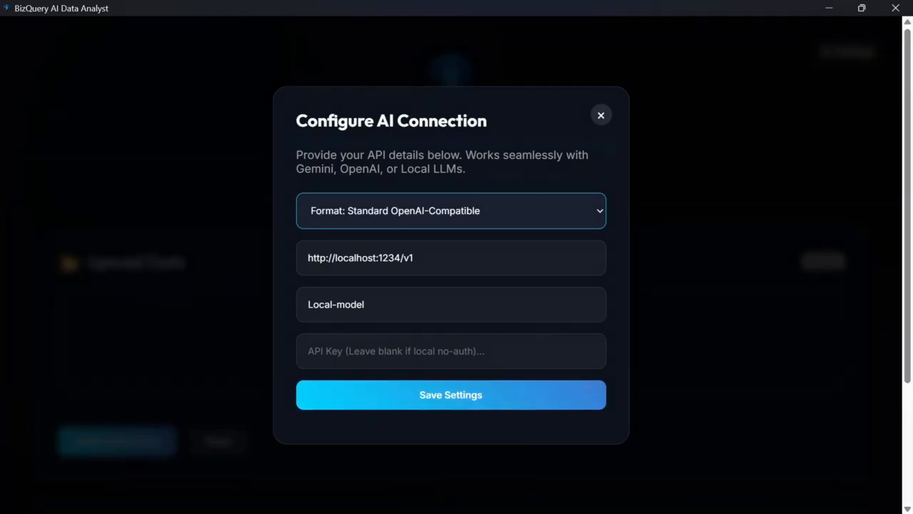
click(600, 115)
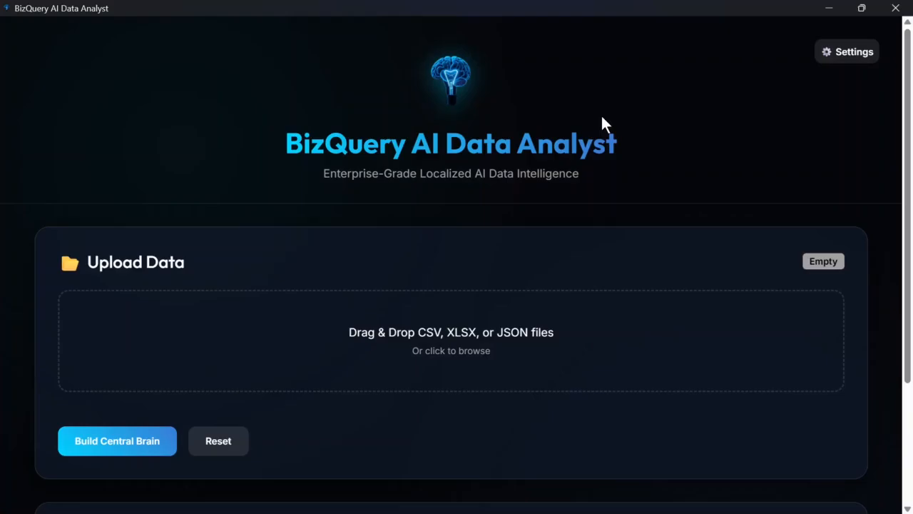
- Upload the Customers, Orders_Deals and Products_Targets files and build the central brain from them
click(462, 332)
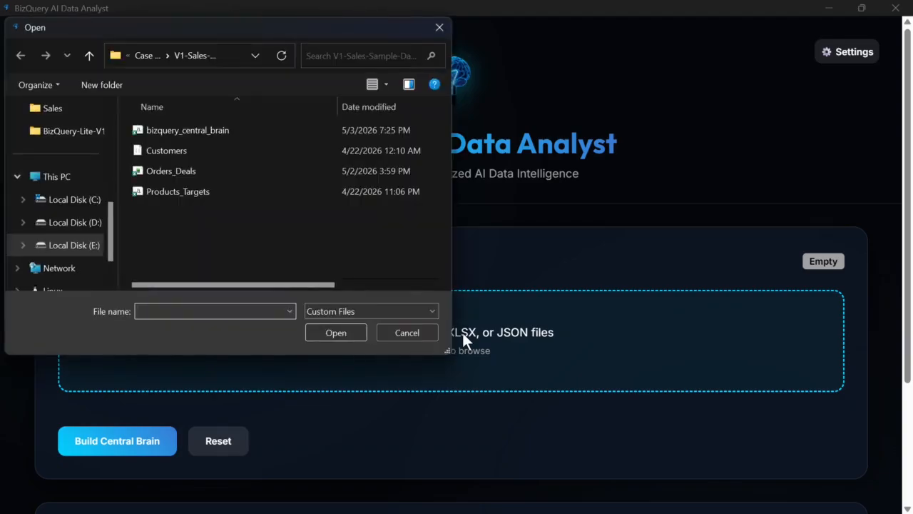
click(167, 151)
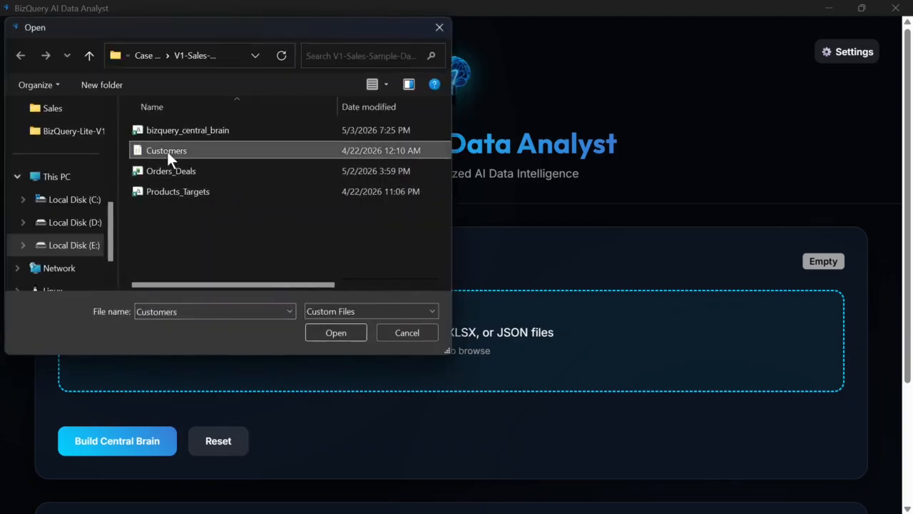
shift+click(179, 190)
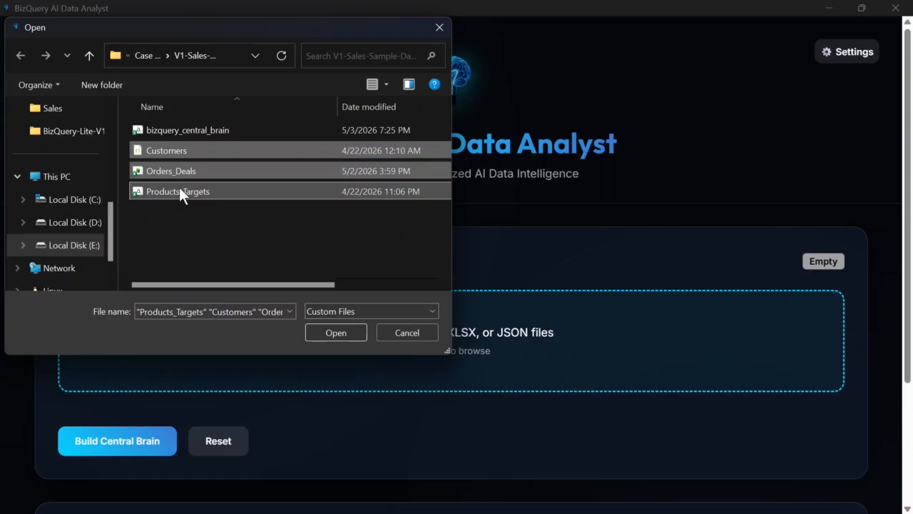
click(350, 331)
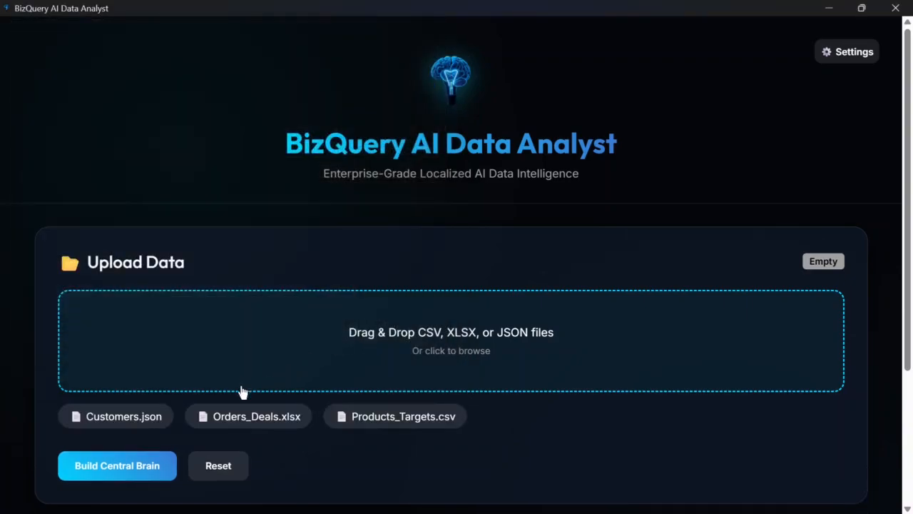
click(135, 474)
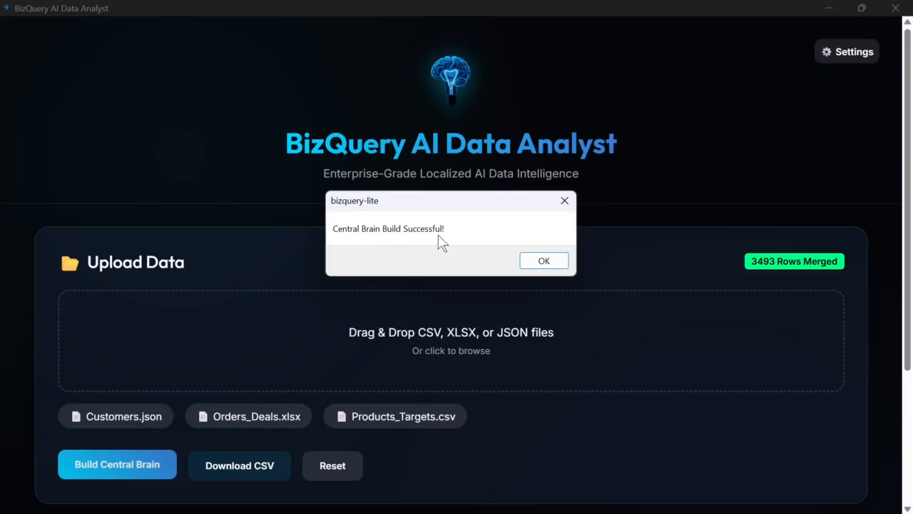
click(543, 261)
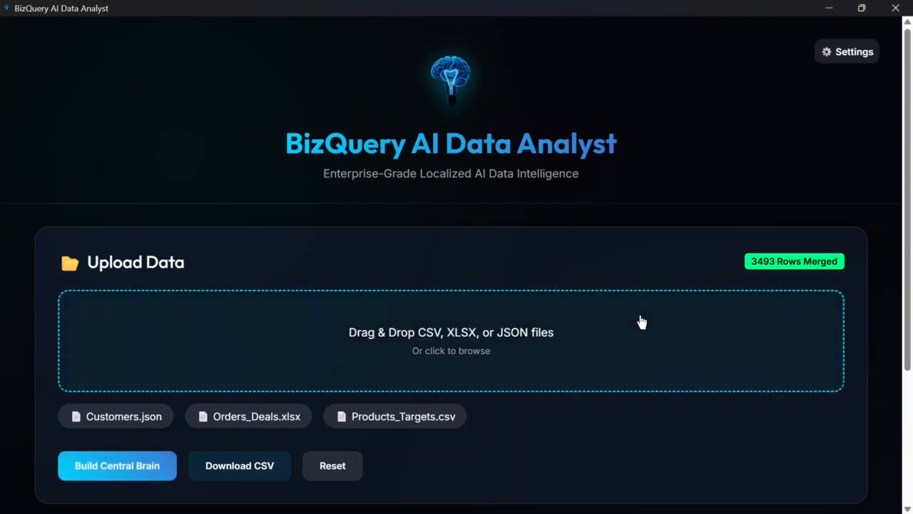
- Query the merged data for total Q1 2026 EMEA hardware revenue by sales representative, excluding churned customers and applying quantity × unit_price × (1 - discount_percent)
scroll(679, 365, down, 2)
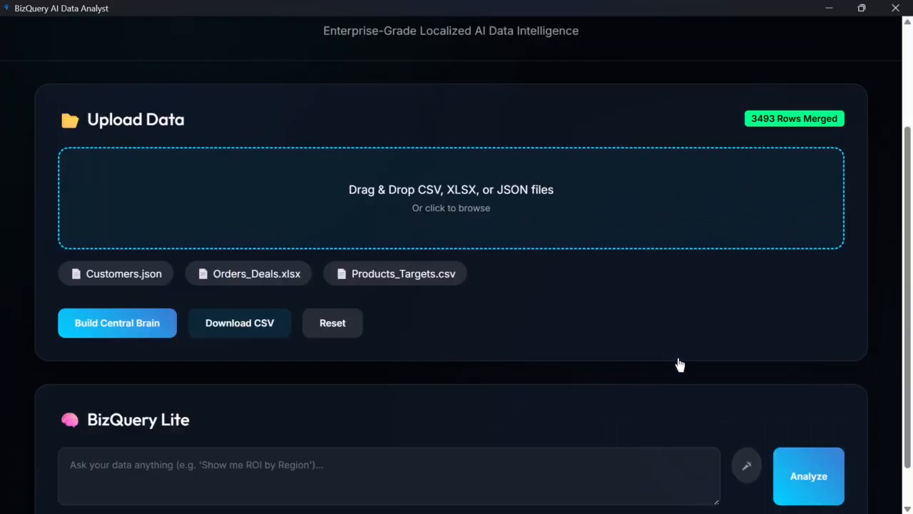
scroll(680, 364, down, 1)
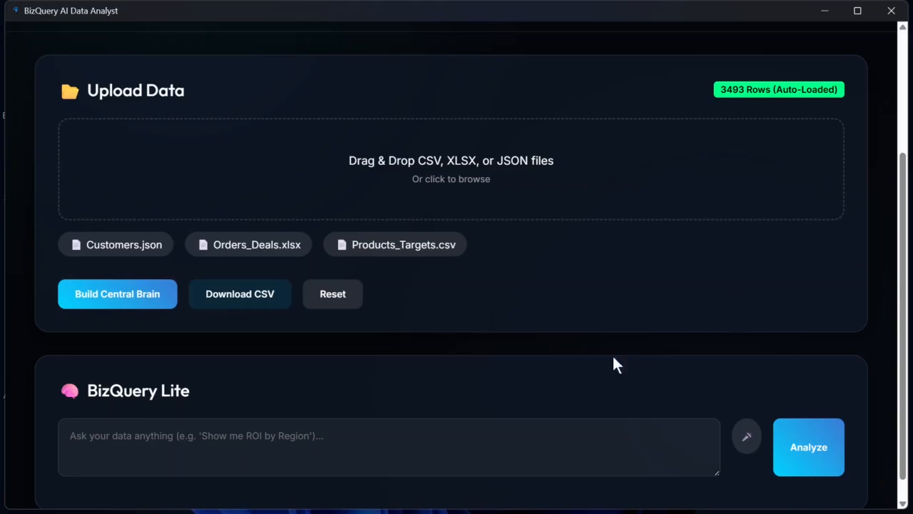
text(What is the total revenue generated by each sales representative in the EMEA region for hardware products ordered in Q1 2026 (January–March 2026), excluding all orders from churned customers? (Revenue = quantity × unit_price × (1 - discount_percent)))
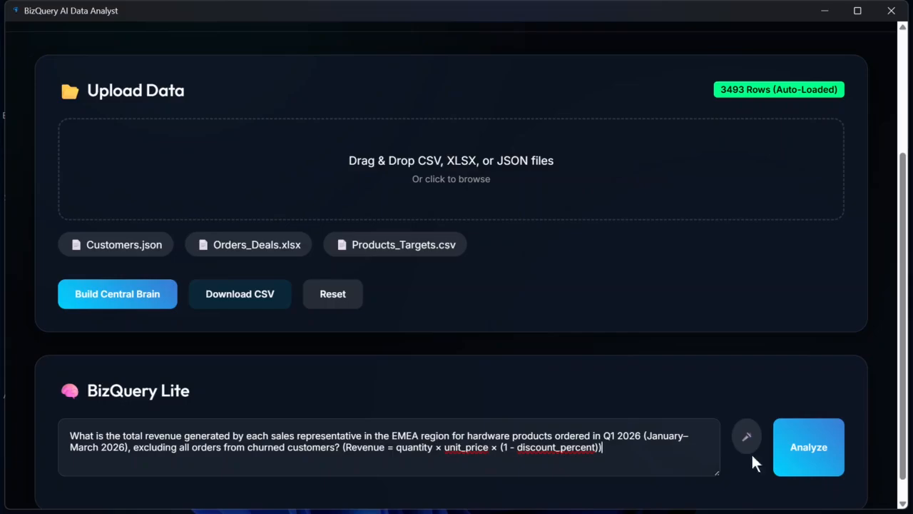
click(792, 450)
scroll(855, 386, down, 1)
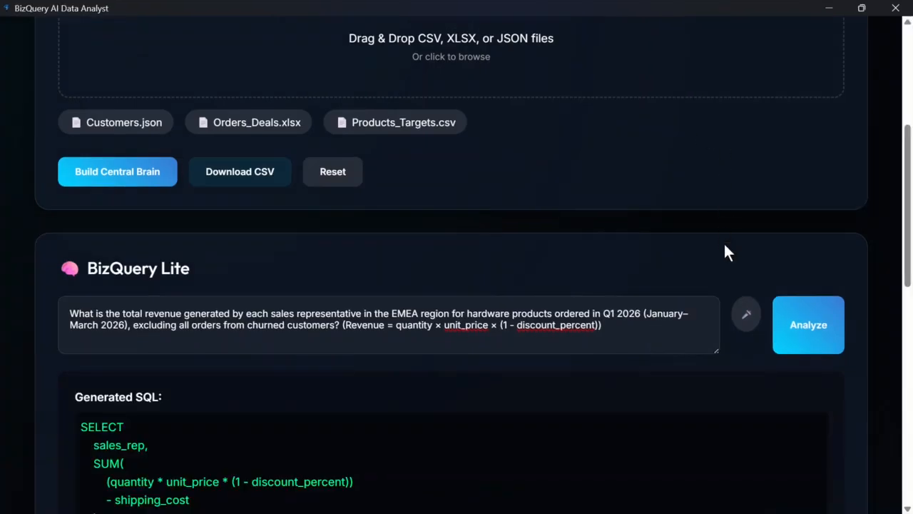
- Examine the generated SQL, its audit logic summary and the report of total revenue per sales representative
scroll(571, 332, down, 4)
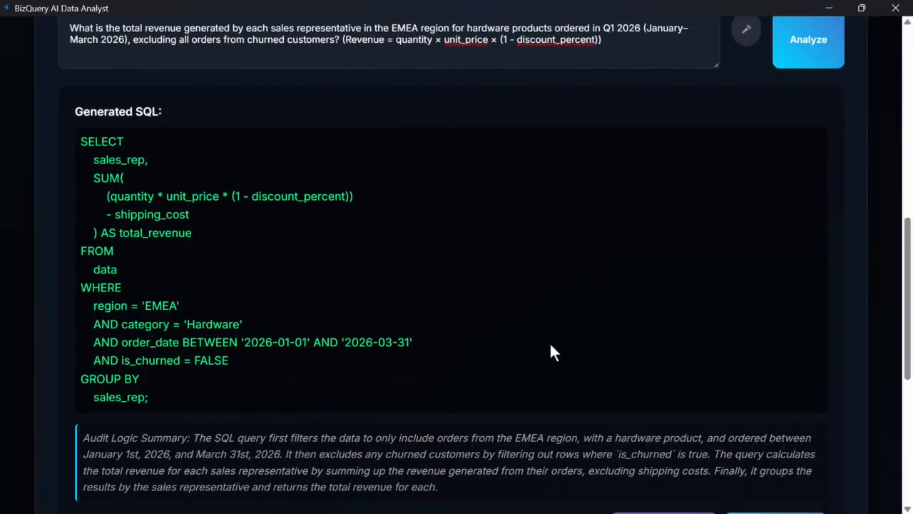
scroll(550, 344, down, 2)
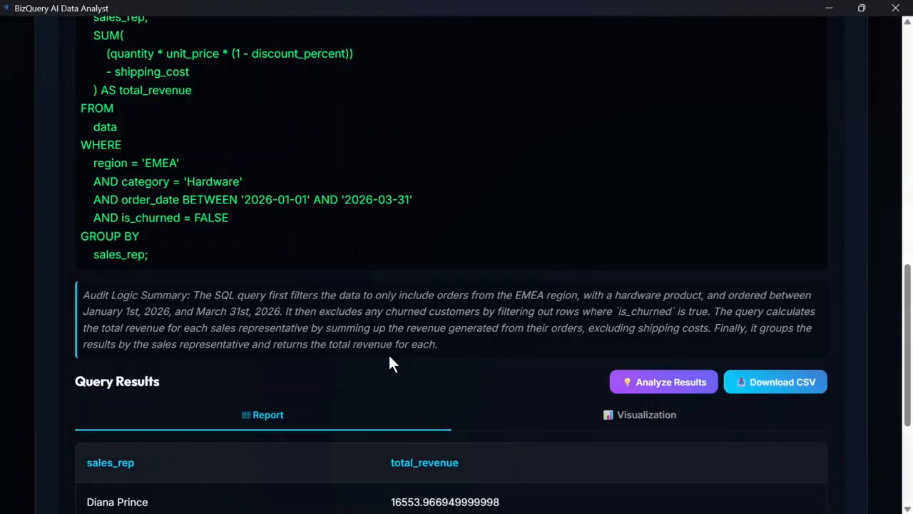
scroll(389, 359, down, 2)
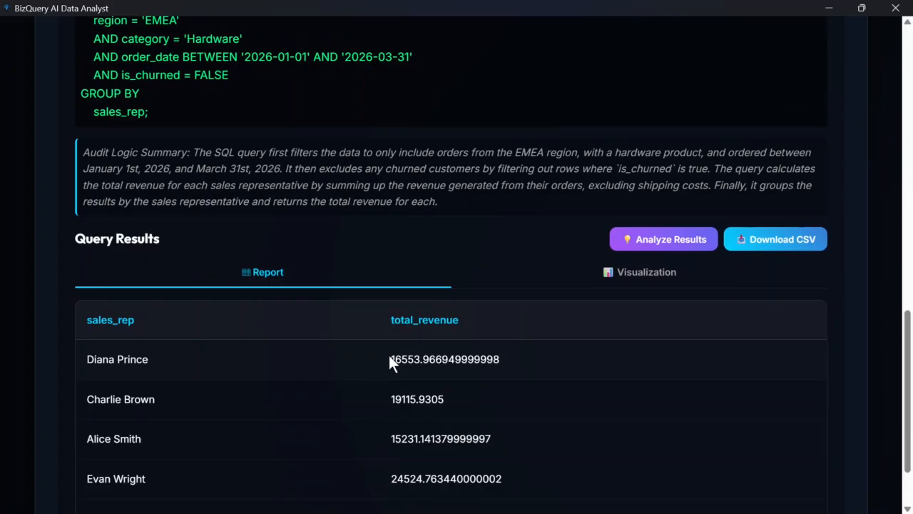
scroll(390, 360, down, 2)
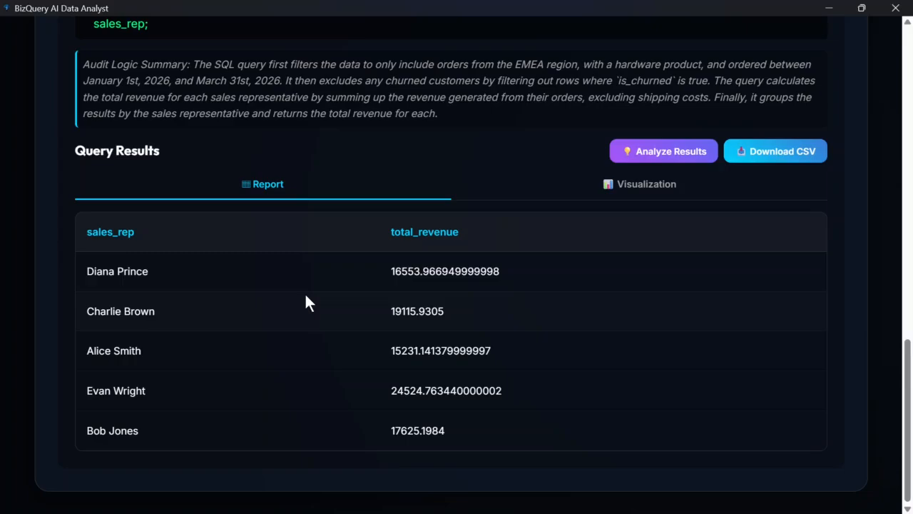
- Visualize the query results and preview total revenue by sales representative as a bar chart and a line chart
click(651, 186)
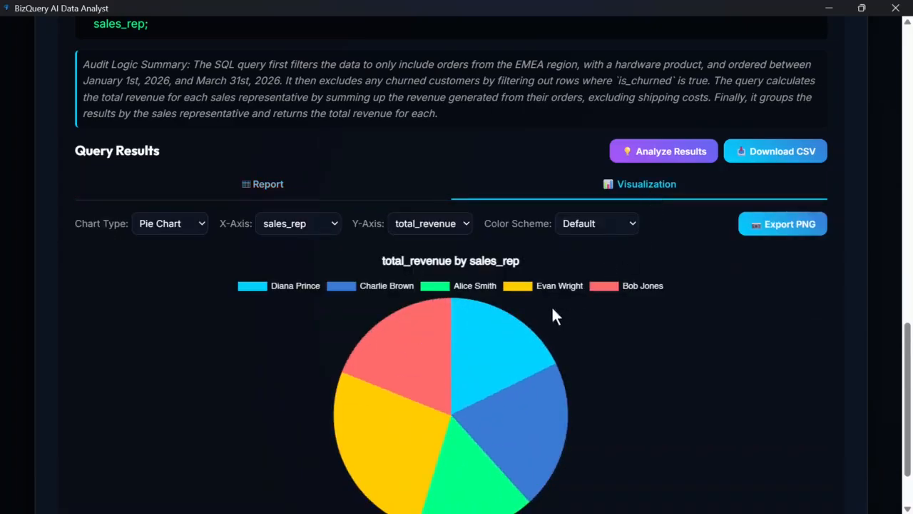
scroll(522, 329, down, 1)
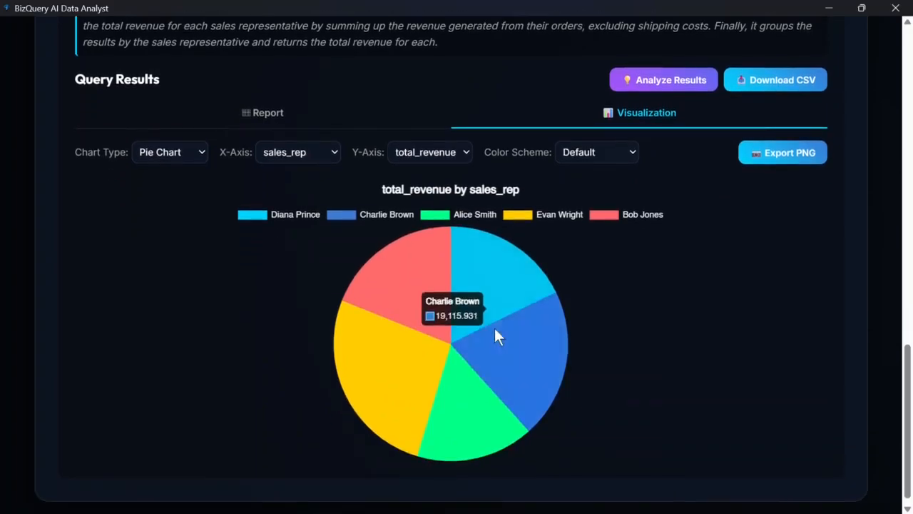
click(201, 154)
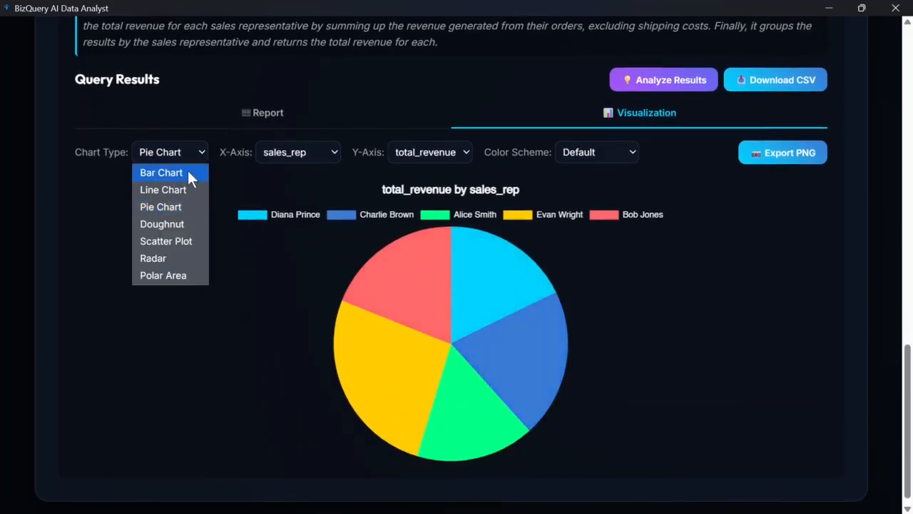
click(187, 172)
click(200, 152)
click(183, 190)
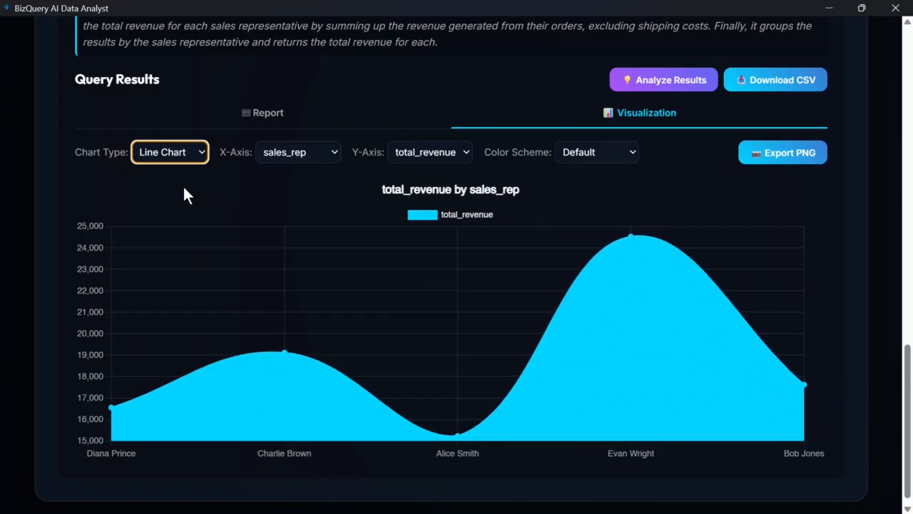
- Preview the revenue chart as doughnut, scatter plot, radar and polar area types, and set it back to a pie chart
click(202, 154)
click(176, 224)
click(202, 156)
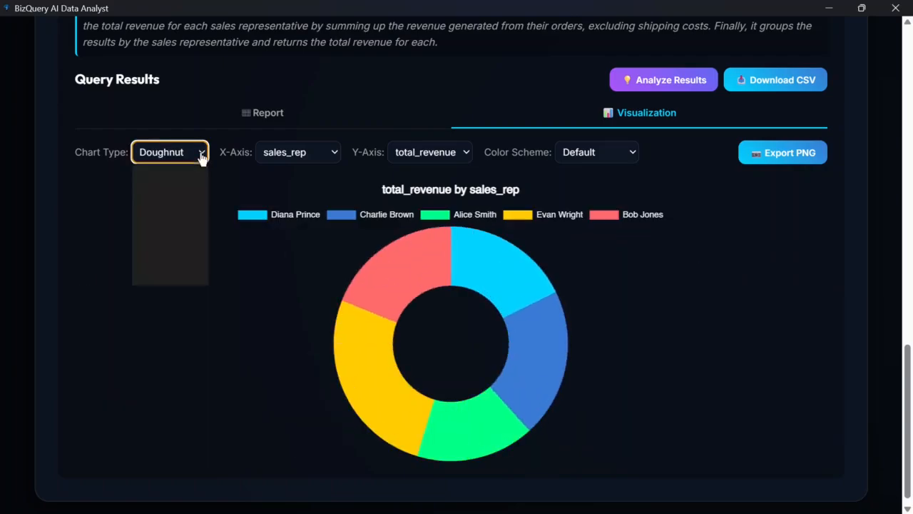
click(174, 244)
click(202, 154)
click(189, 261)
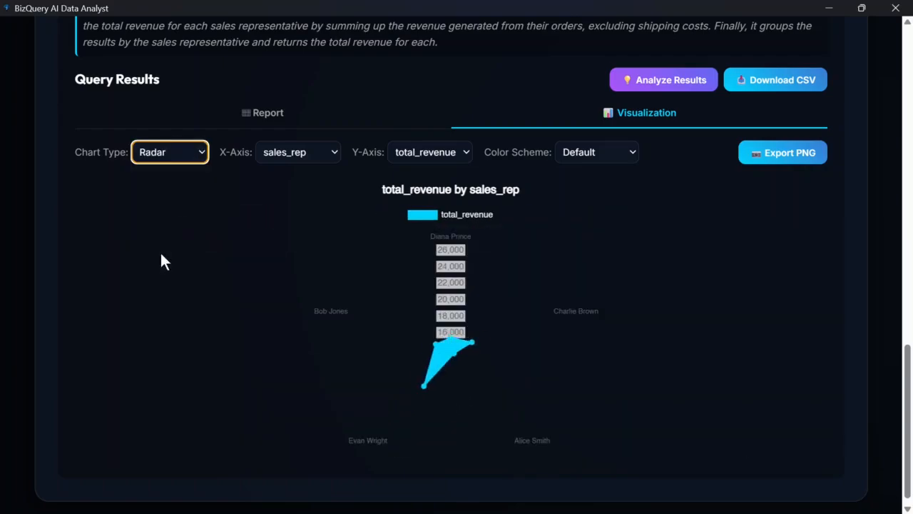
click(201, 155)
click(159, 277)
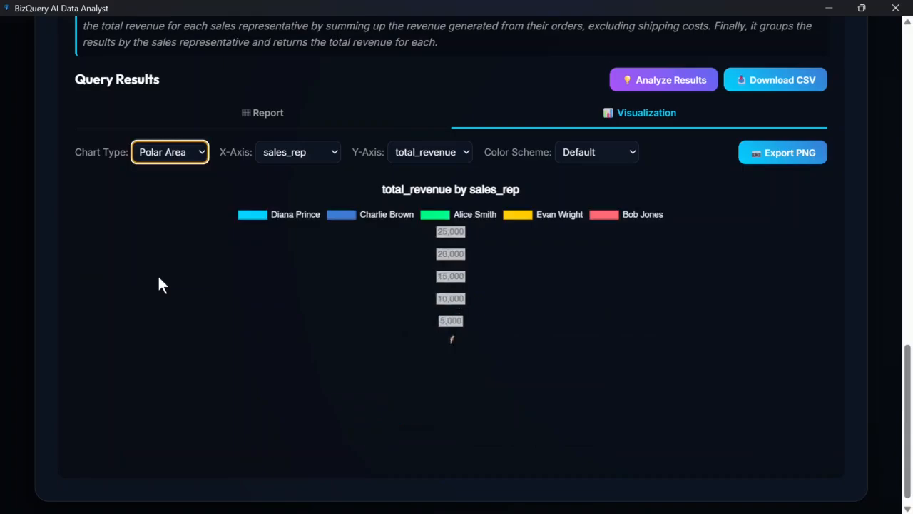
click(203, 155)
click(174, 209)
- Check the X-axis and Y-axis field options, and hide and restore the first sales representative's slice in the pie chart
click(333, 154)
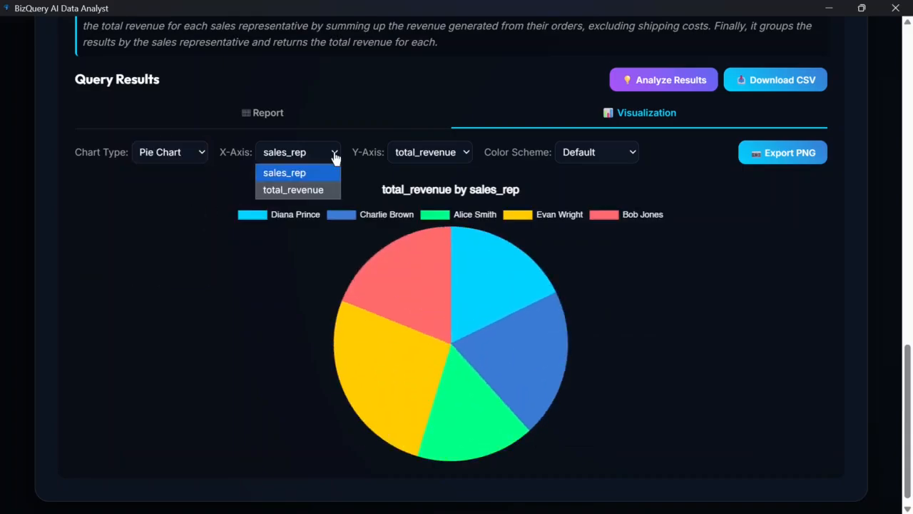
click(335, 155)
click(467, 152)
click(467, 153)
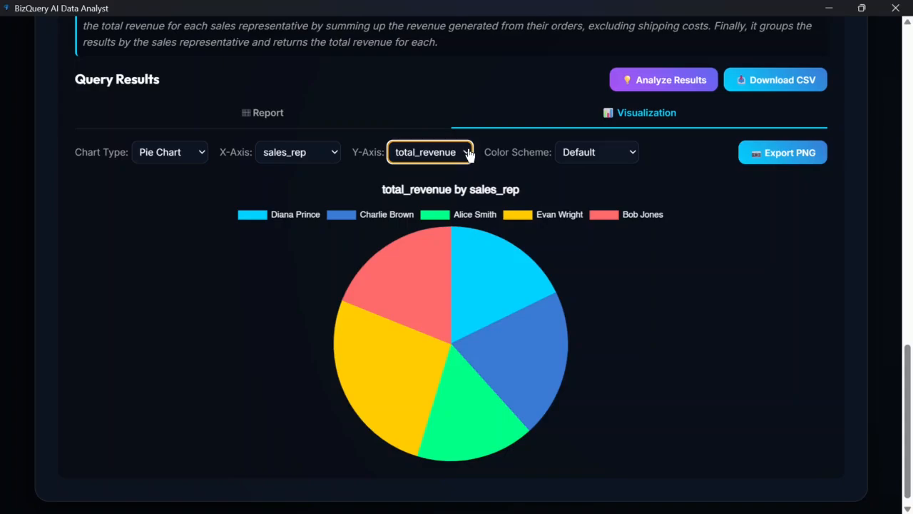
click(251, 217)
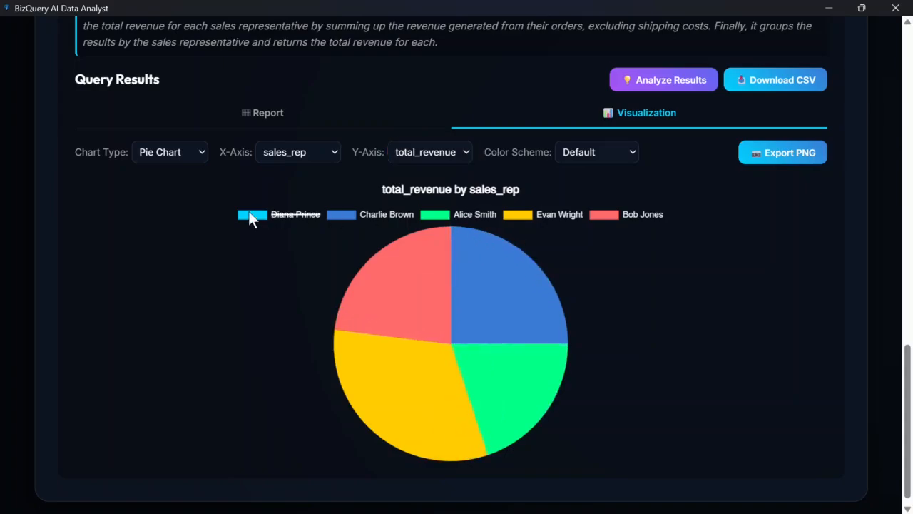
click(259, 215)
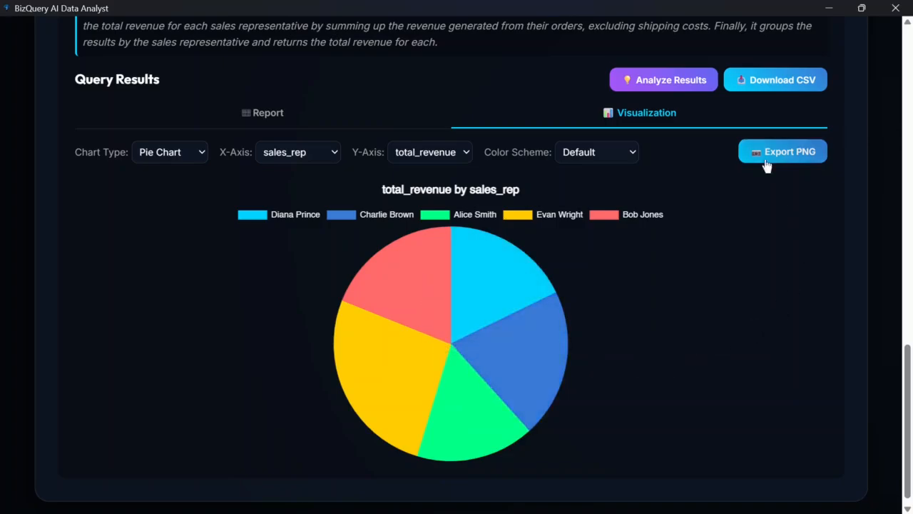
- Run the AI analysis of the query results and read the deep analysis report through to its recommendations
scroll(769, 239, up, 1)
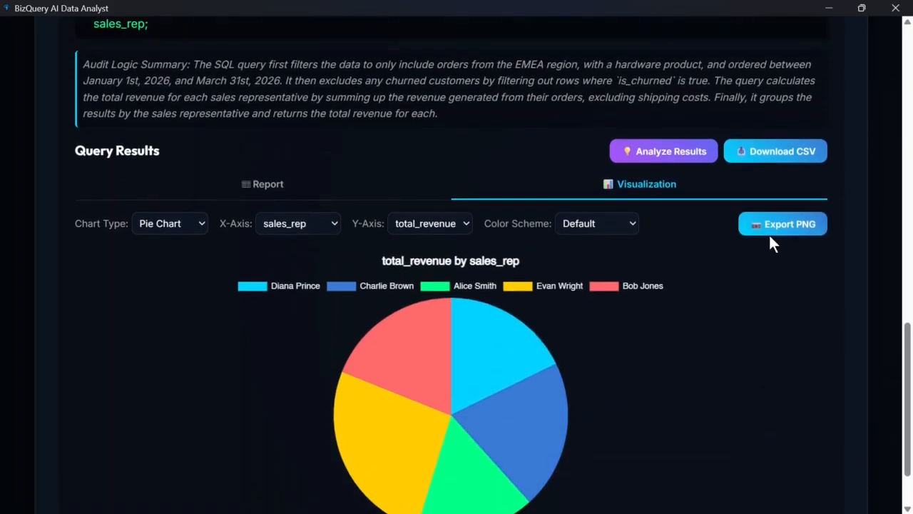
click(678, 155)
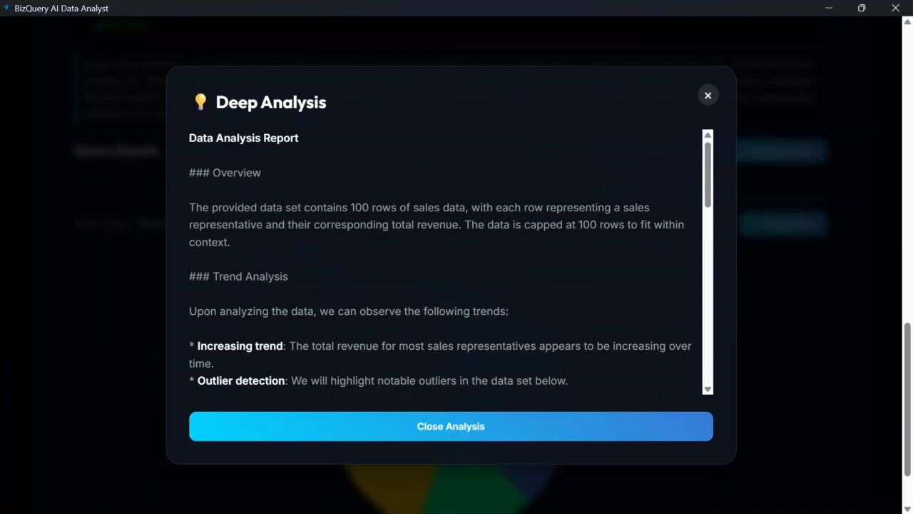
scroll(596, 220, down, 10)
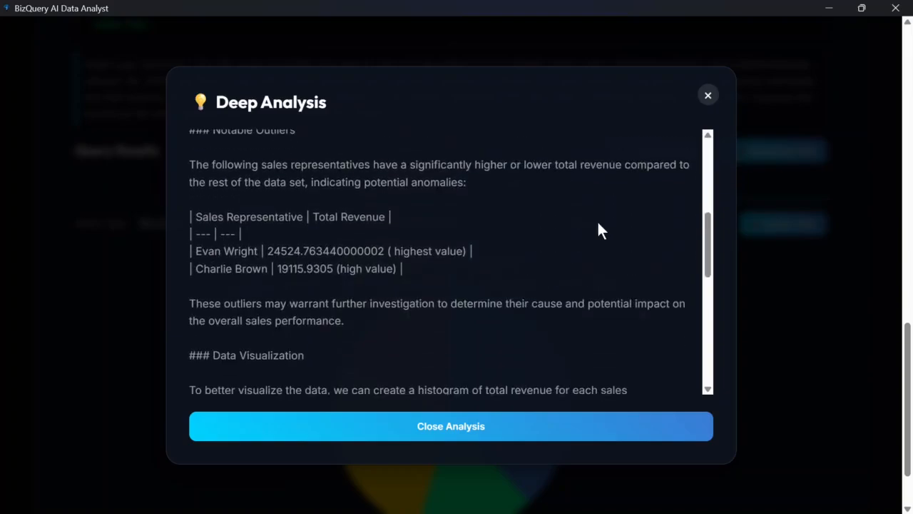
scroll(598, 220, down, 5)
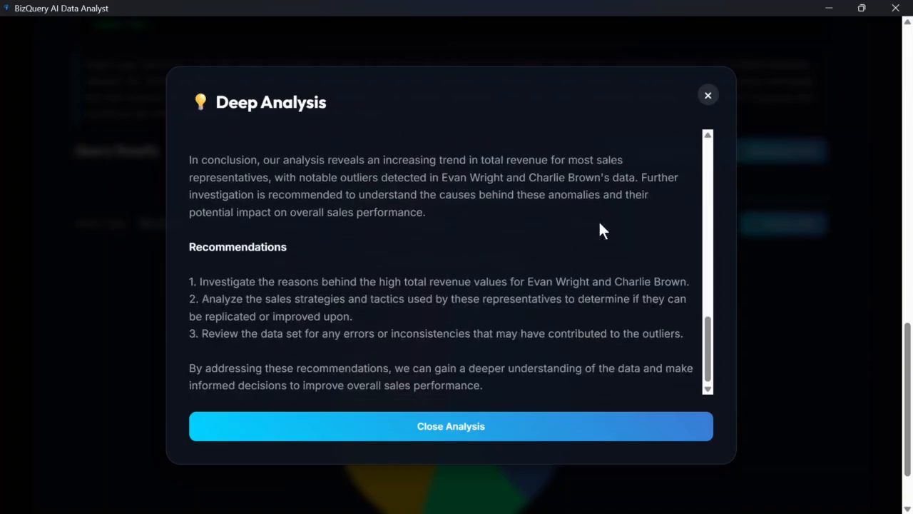